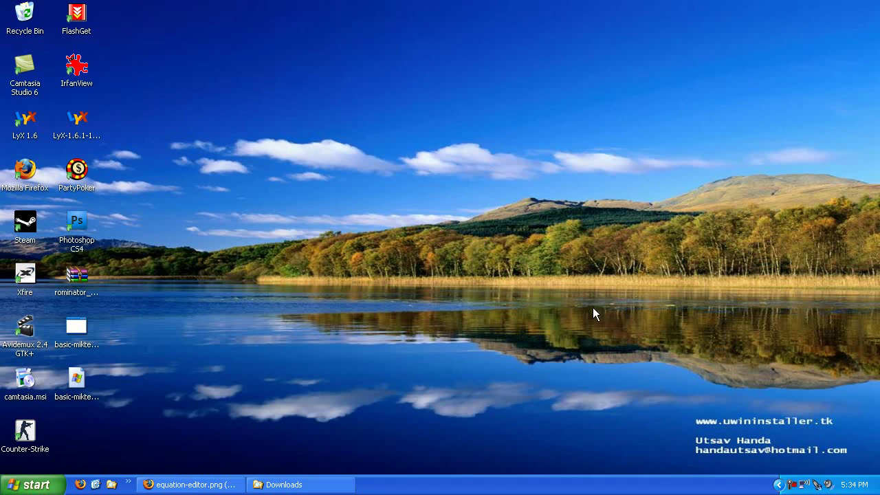
Step: Restore Firefox, view the MathType equation-editor screenshot tab, then minimise the browser
{"action": "left_click", "coordinate": [217, 485]}
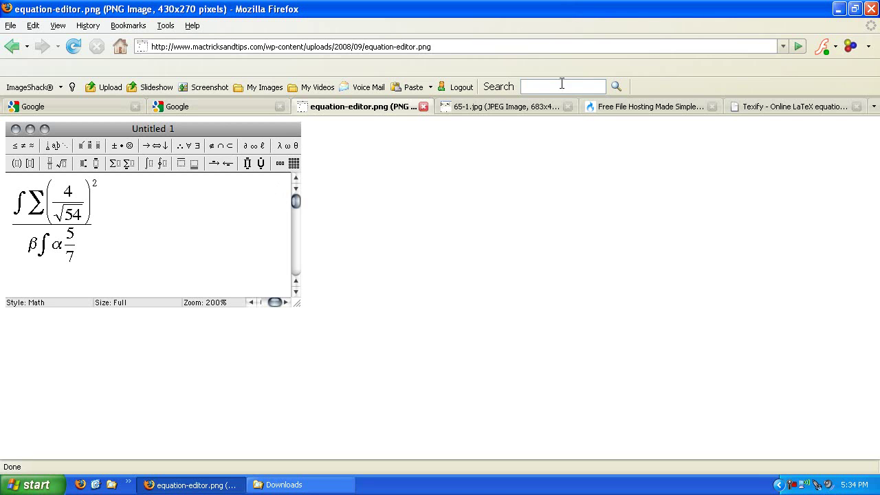
{"action": "left_click", "coordinate": [536, 103]}
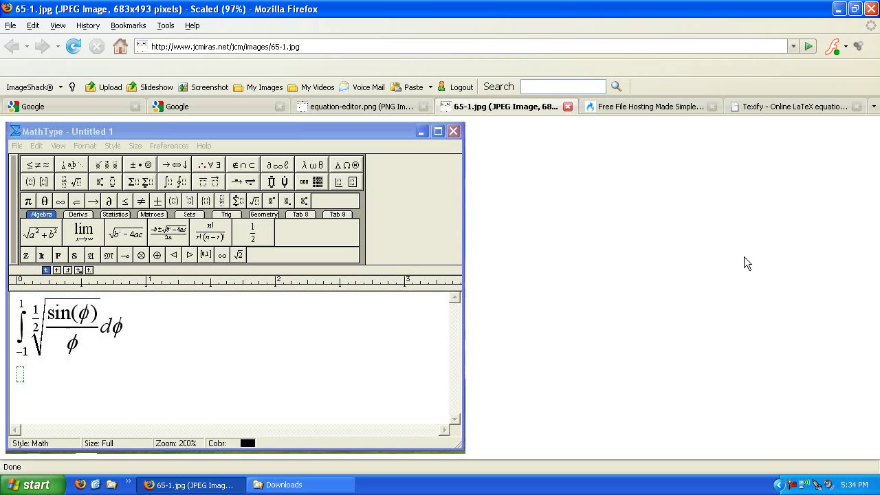
{"action": "left_click", "coordinate": [838, 9]}
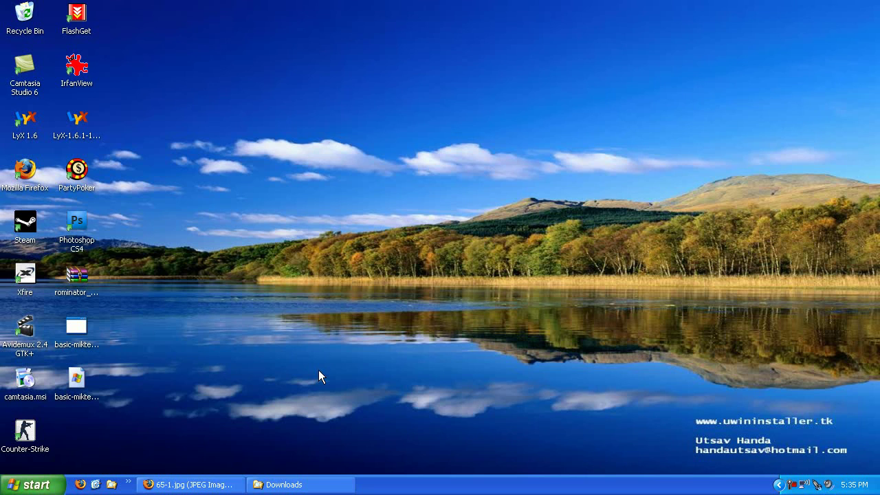
Step: On the Texify page, enter \sqrt(ab) and render it as the square root of ab
{"action": "left_click", "coordinate": [162, 485]}
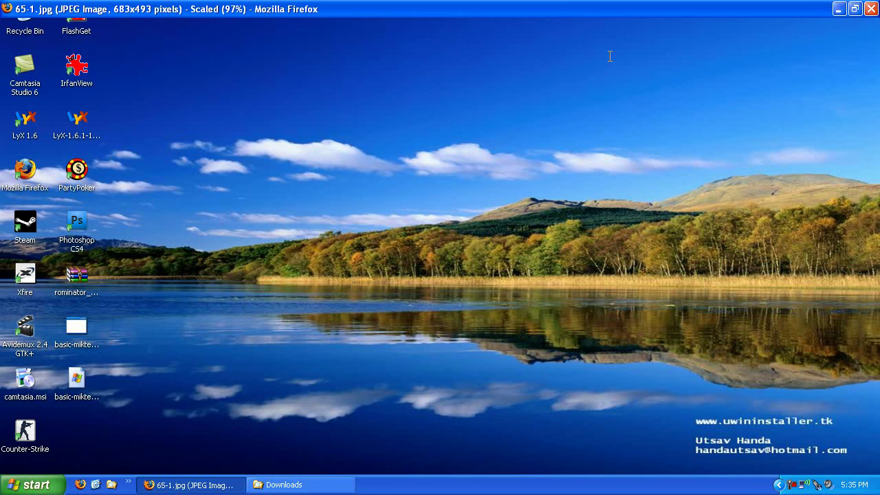
{"action": "left_click", "coordinate": [780, 106]}
{"action": "scroll", "coordinate": [446, 265], "scroll_direction": "down", "scroll_amount": 1}
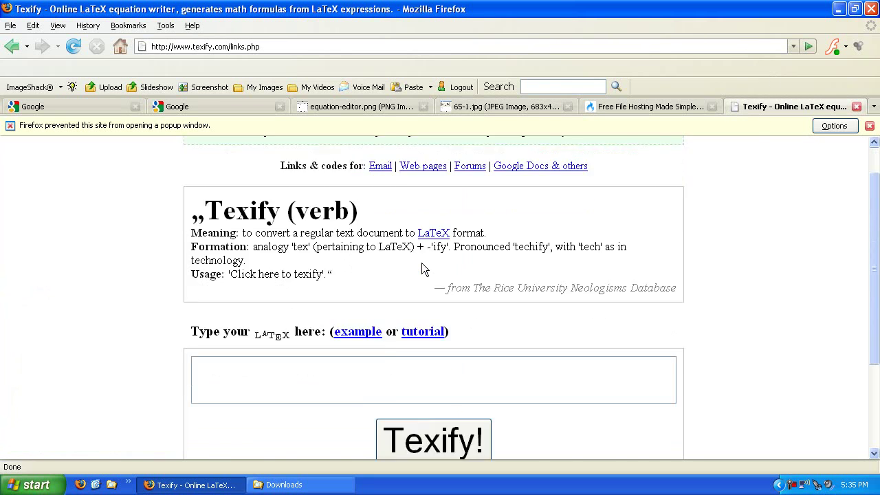
{"action": "scroll", "coordinate": [422, 268], "scroll_direction": "down", "scroll_amount": 3}
{"action": "left_click", "coordinate": [395, 248]}
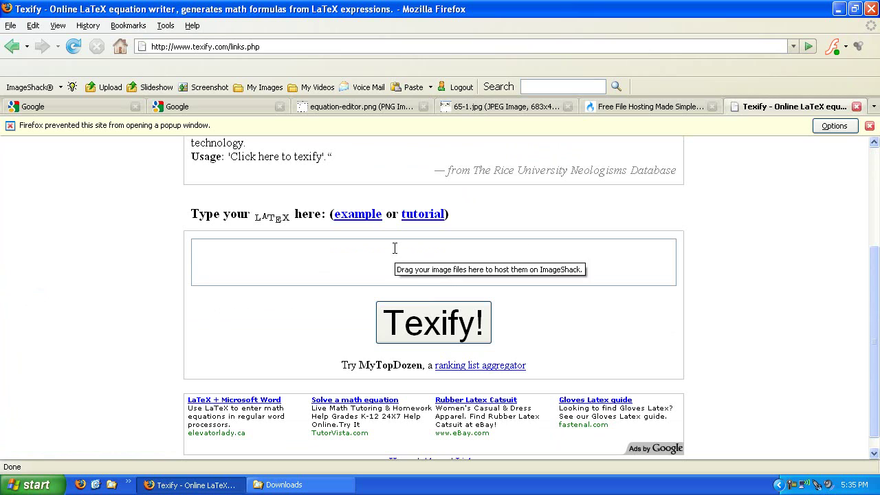
{"action": "type", "text": "\\"}
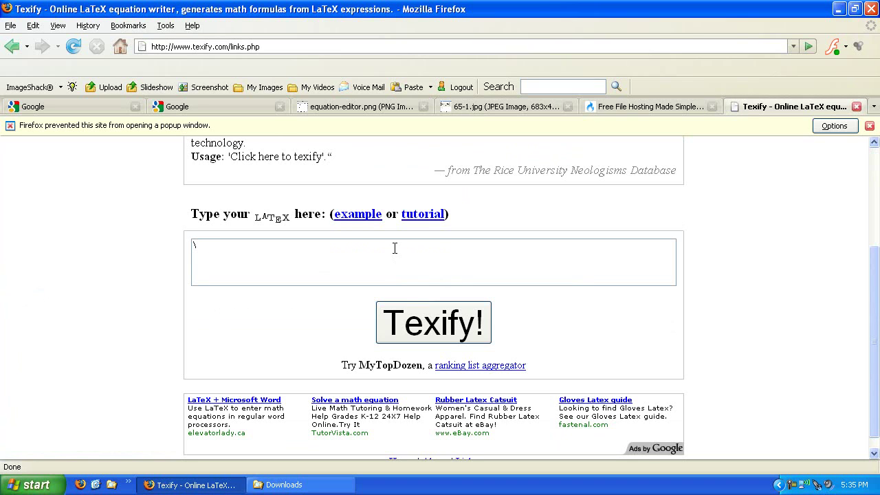
{"action": "type", "text": "sq"}
{"action": "type", "text": "rt("}
{"action": "type", "text": "ab)"}
{"action": "left_click", "coordinate": [456, 336]}
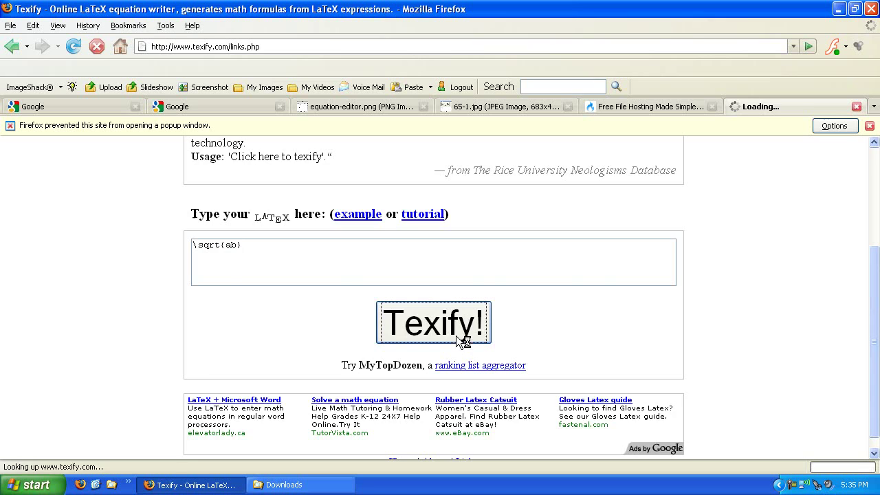
{"action": "scroll", "coordinate": [576, 322], "scroll_direction": "down", "scroll_amount": 5}
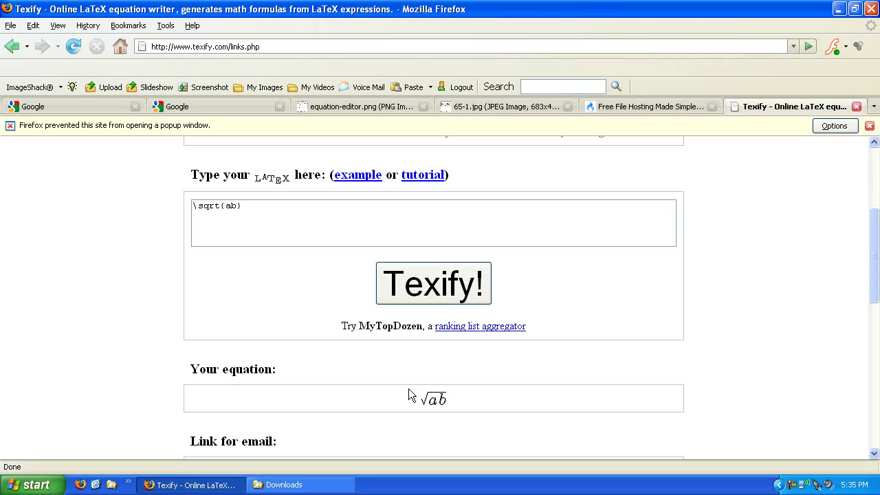
Step: Replace the Texify input with \frac{a}b and render the fraction a over b
{"action": "left_click_drag", "start_coordinate": [282, 206], "coordinate": [147, 207]}
{"action": "type", "text": "\\"}
{"action": "type", "text": "frac"}
{"action": "type", "text": "{a"}
{"action": "type", "text": "}b"}
{"action": "left_click", "coordinate": [413, 282]}
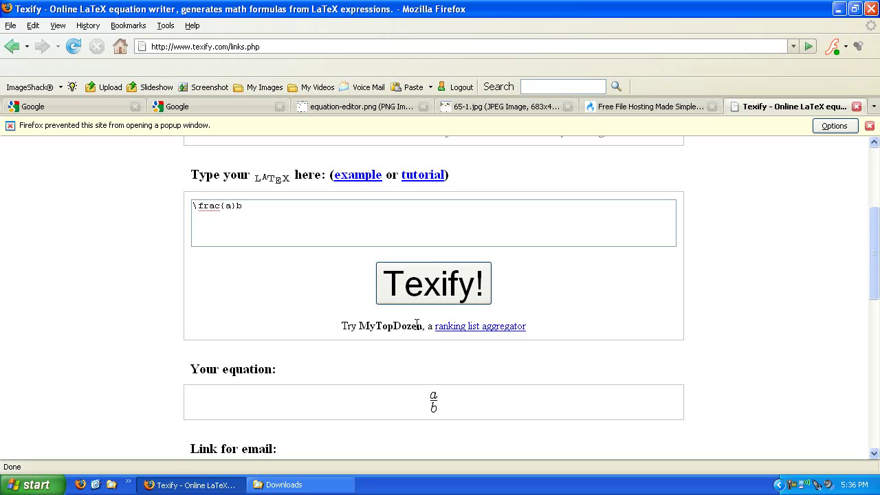
Step: Search Google for 'lyx' and open the LyX download page on lyx.org
{"action": "left_click", "coordinate": [51, 108]}
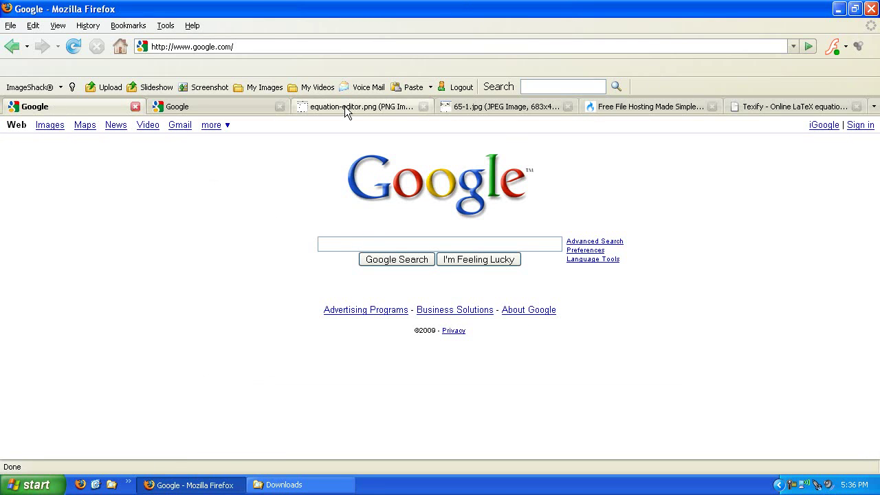
{"action": "type", "text": "lyx"}
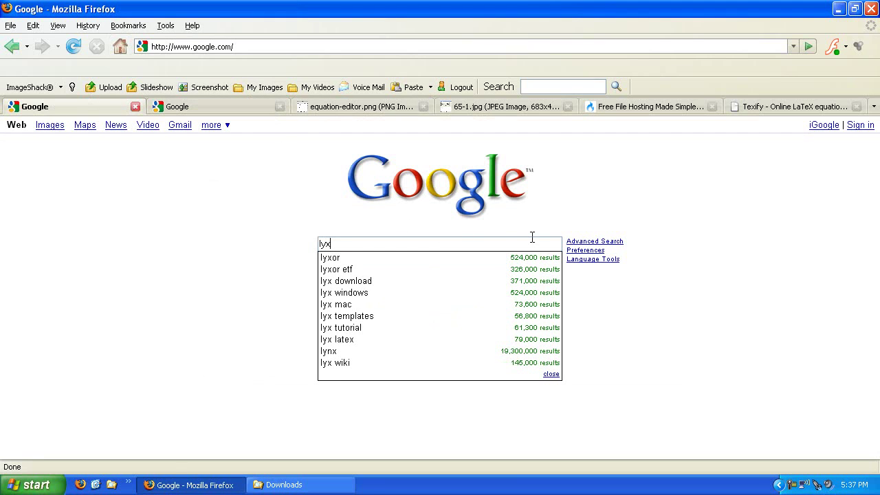
{"action": "key", "text": "Return"}
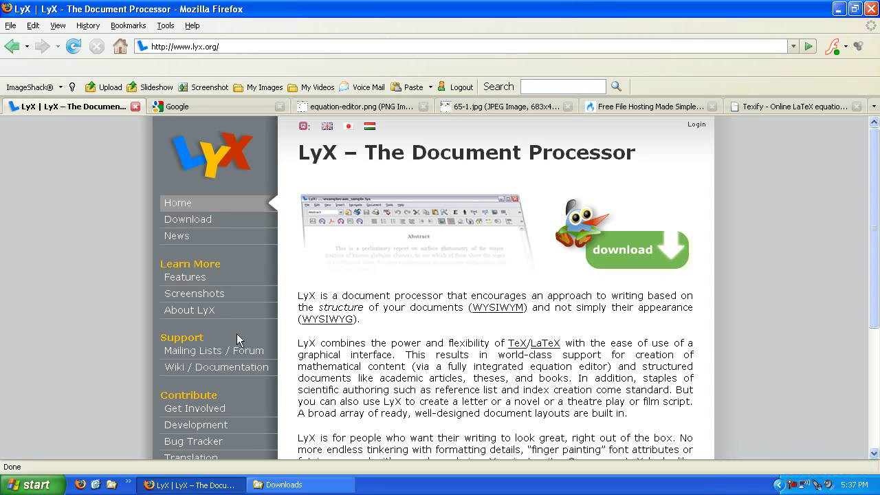
{"action": "left_click", "coordinate": [228, 224]}
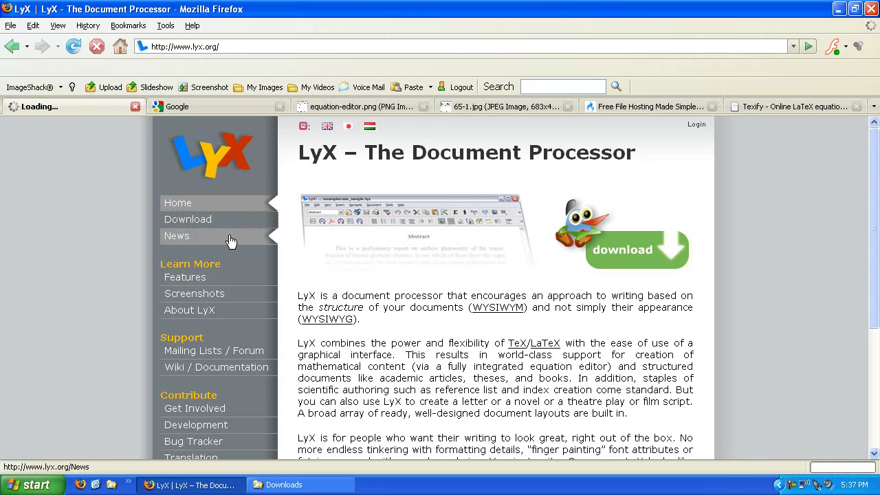
Step: Save LyX-1.6.1-1-Installer.exe to disk and return to the Google tab
{"action": "scroll", "coordinate": [415, 303], "scroll_direction": "down", "scroll_amount": 1}
{"action": "scroll", "coordinate": [476, 332], "scroll_direction": "down", "scroll_amount": 5}
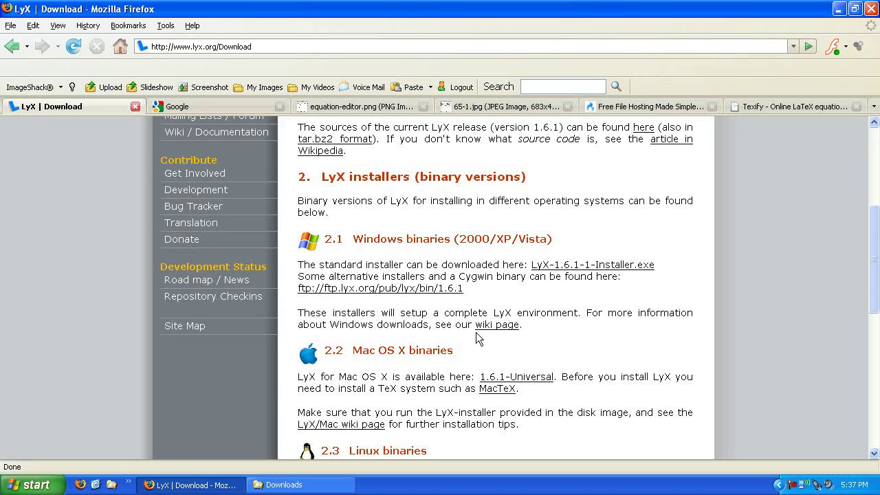
{"action": "left_click", "coordinate": [586, 271]}
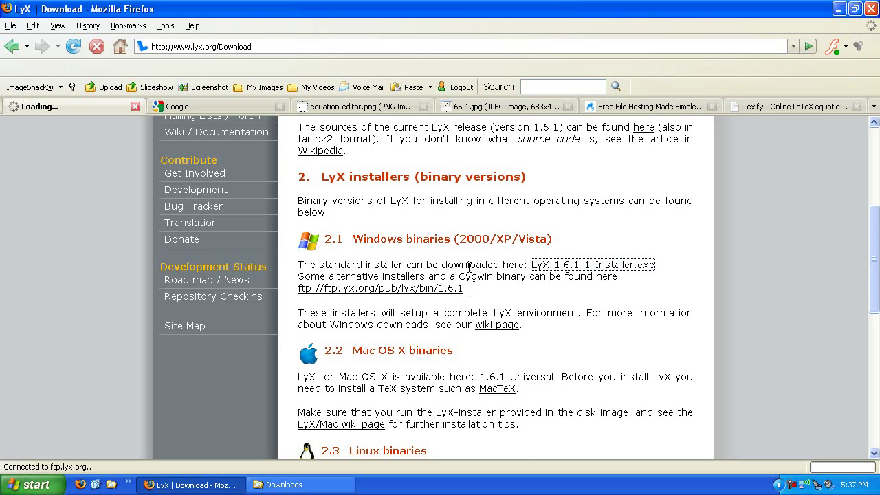
{"action": "mouse_move", "coordinate": [472, 284]}
{"action": "left_mouse_down"}
{"action": "mouse_move", "coordinate": [431, 271]}
{"action": "mouse_move", "coordinate": [420, 125]}
{"action": "left_mouse_up"}
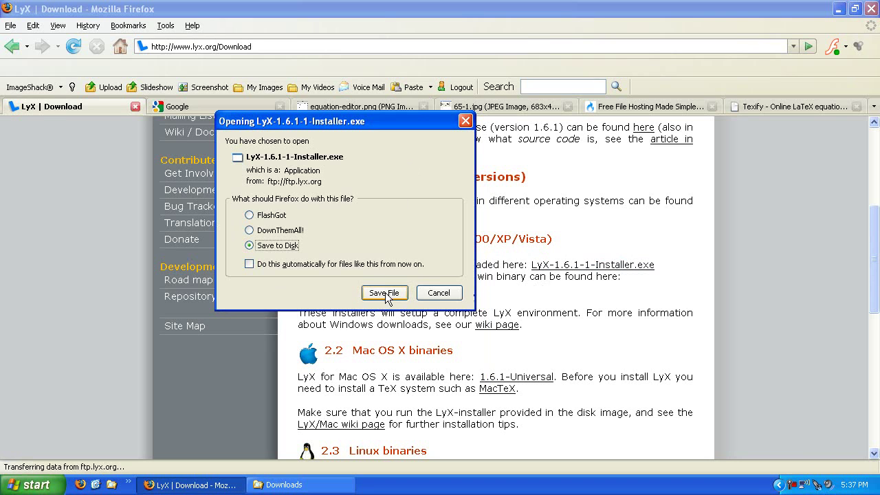
{"action": "left_click", "coordinate": [439, 293]}
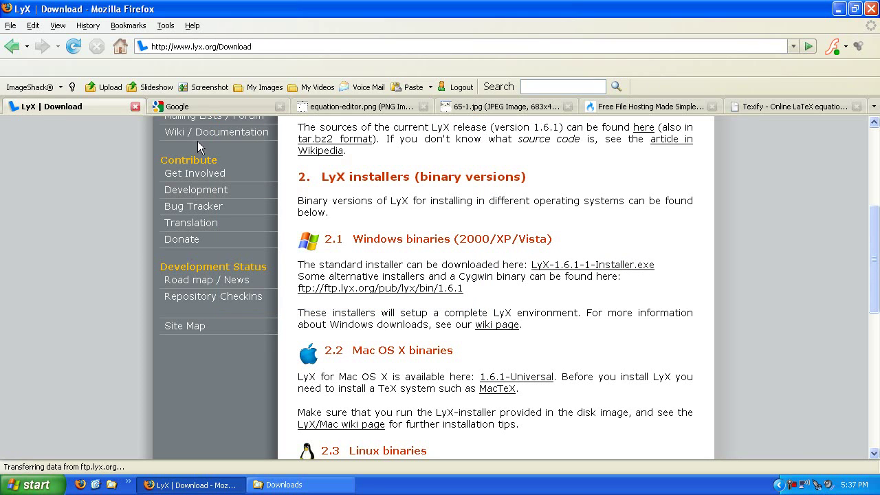
{"action": "left_click", "coordinate": [199, 110]}
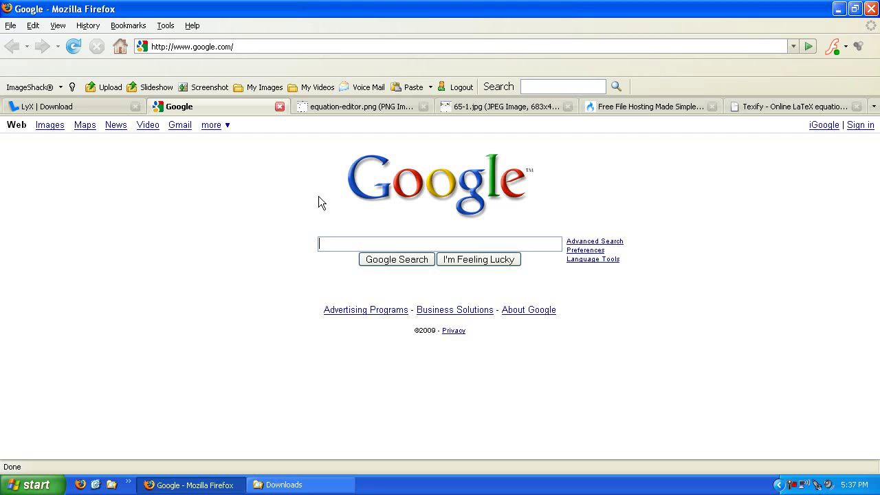
Step: Search 'miktex' and request basic-miktex-2.7.3248.exe from the gentoo.chem.wisc.edu mirror
{"action": "type", "text": "mikte"}
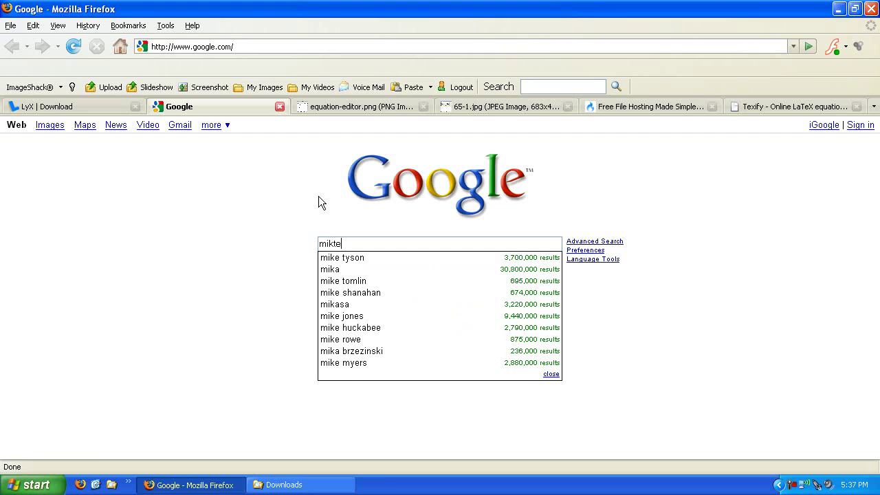
{"action": "type", "text": "x"}
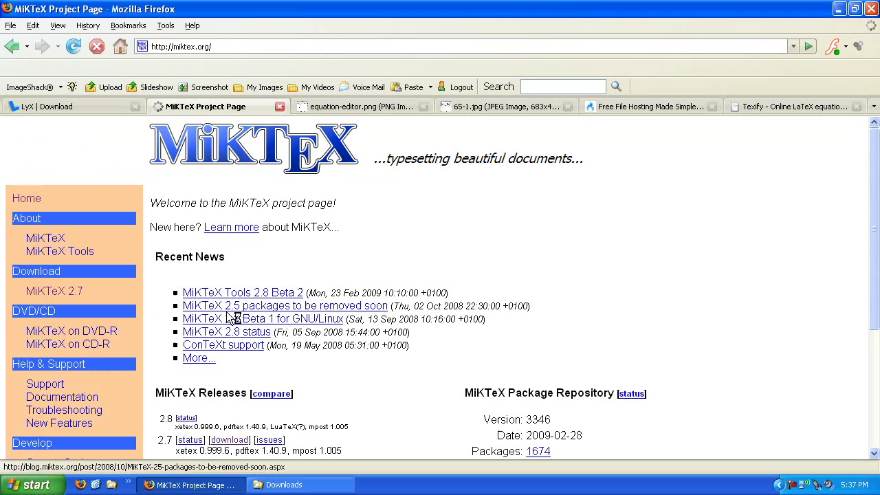
{"action": "left_click", "coordinate": [51, 294]}
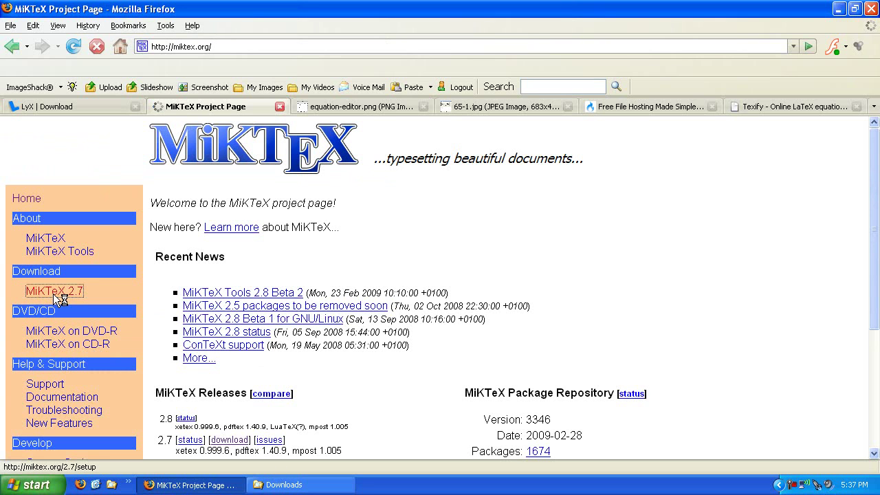
{"action": "scroll", "coordinate": [238, 275], "scroll_direction": "down", "scroll_amount": 6}
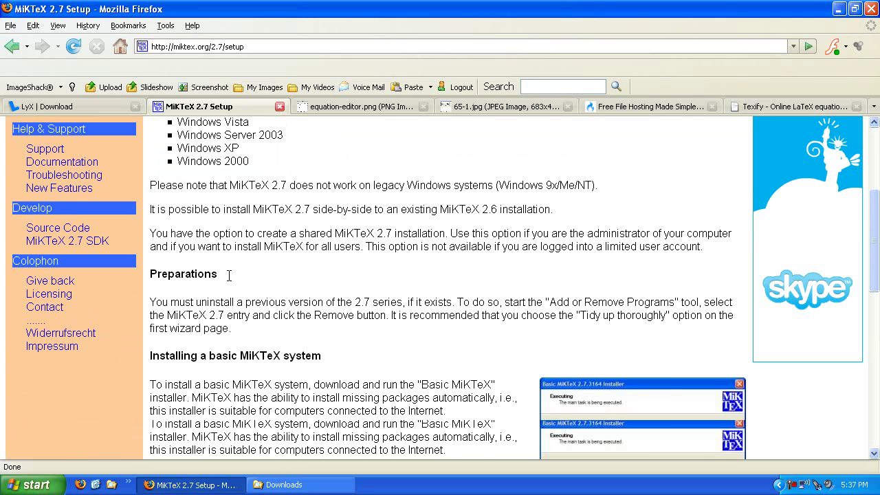
{"action": "scroll", "coordinate": [253, 281], "scroll_direction": "down", "scroll_amount": 5}
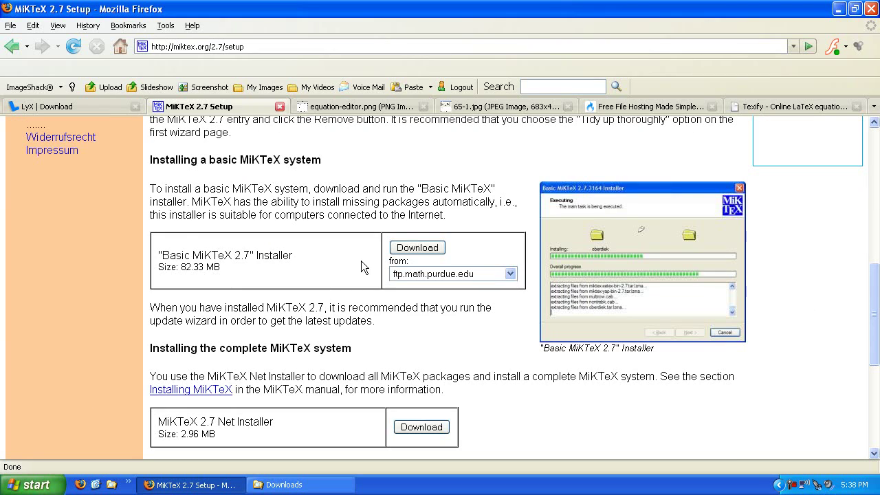
{"action": "left_click", "coordinate": [445, 274]}
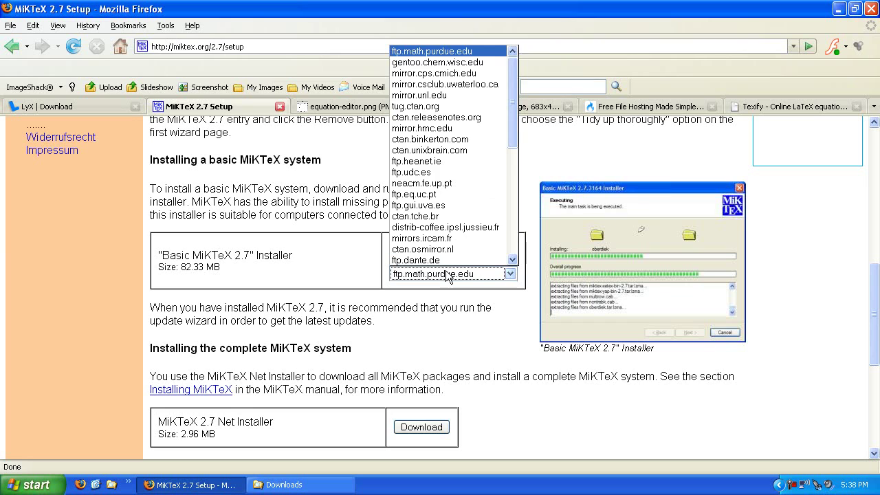
{"action": "left_click", "coordinate": [465, 66]}
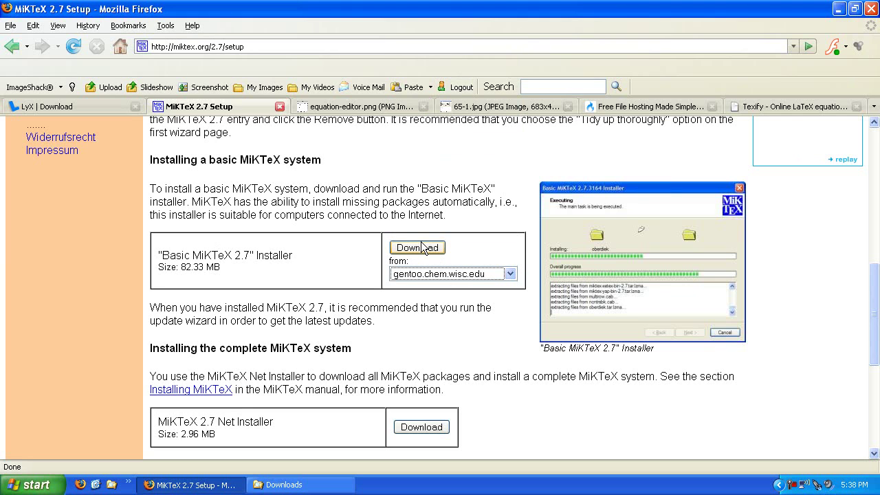
{"action": "left_click", "coordinate": [423, 247]}
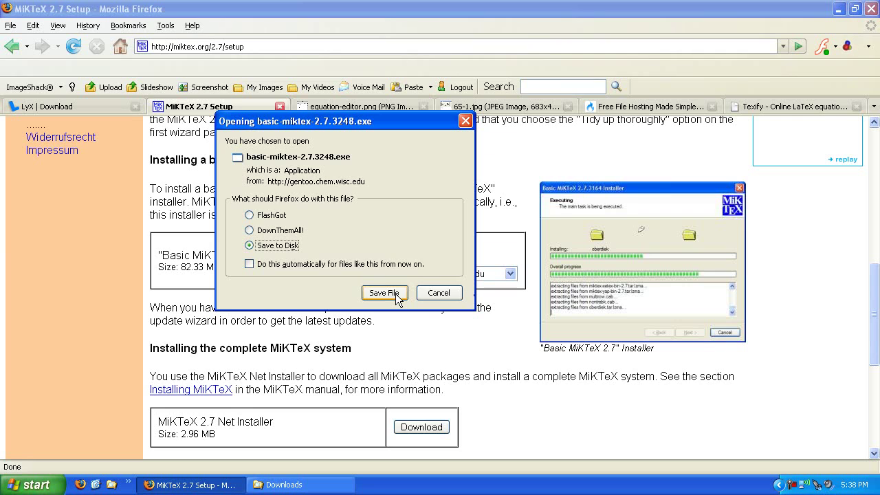
Step: Save basic-miktex-2.7.3248.exe and bring up the Firefox Downloads window
{"action": "left_click", "coordinate": [384, 293]}
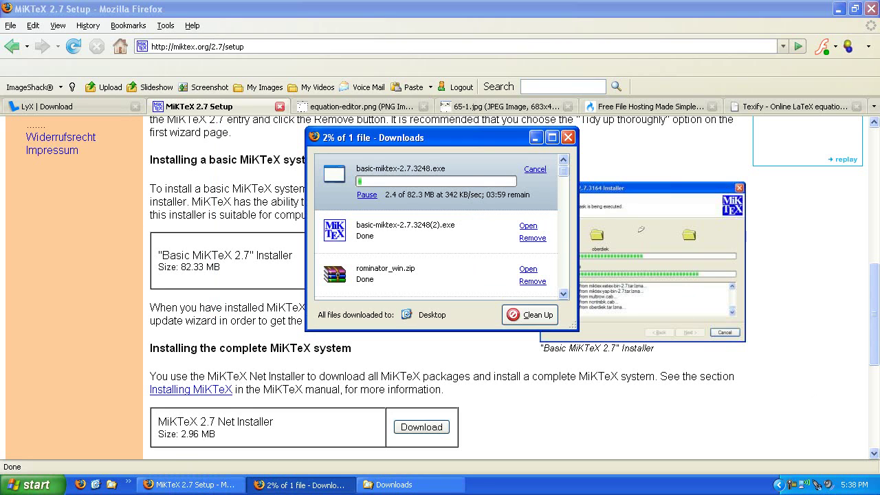
{"action": "left_click", "coordinate": [795, 485]}
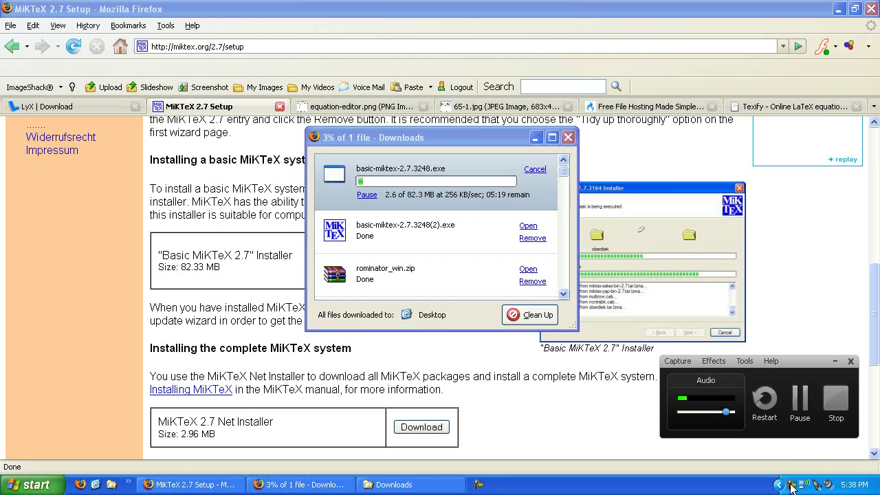
{"action": "left_click", "coordinate": [800, 397]}
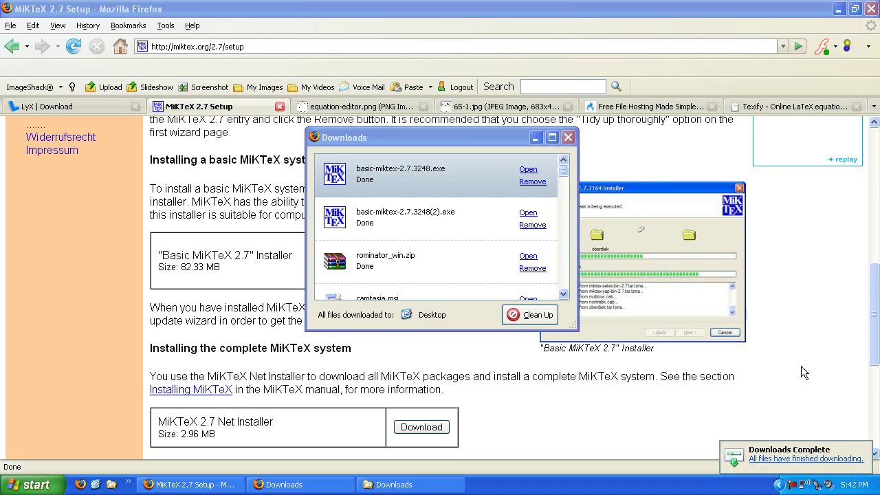
Step: Run the downloaded MiKTeX installer and hide Firefox and the Downloads list
{"action": "left_click", "coordinate": [527, 171]}
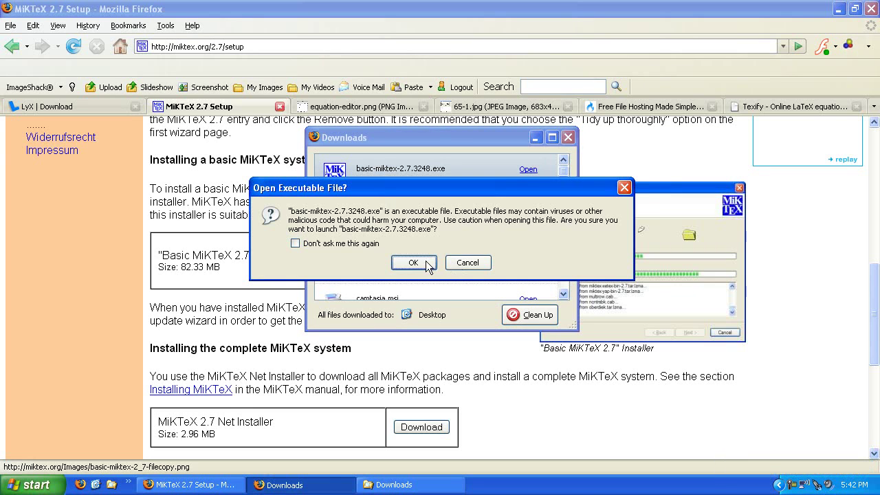
{"action": "left_click", "coordinate": [426, 266]}
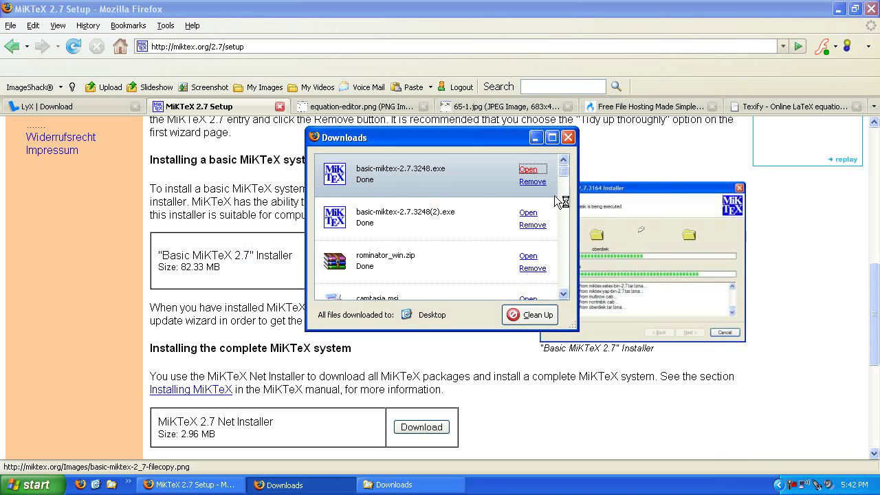
{"action": "left_click", "coordinate": [840, 14]}
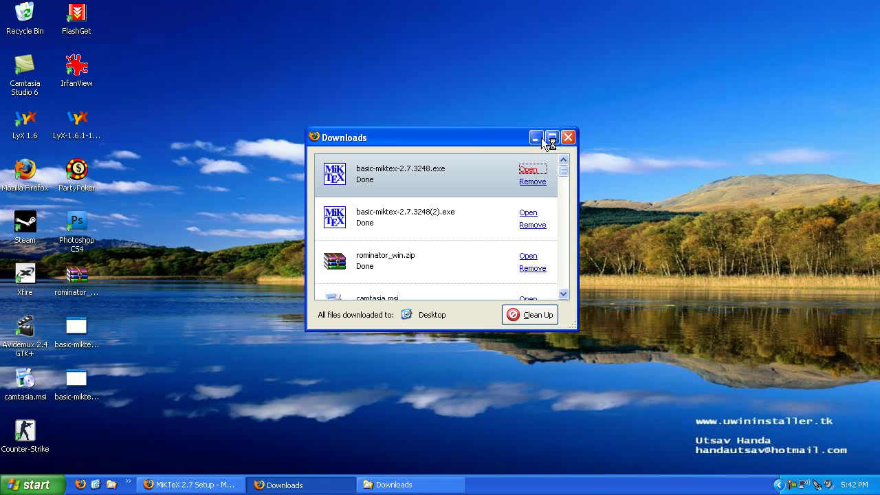
{"action": "left_click", "coordinate": [536, 136]}
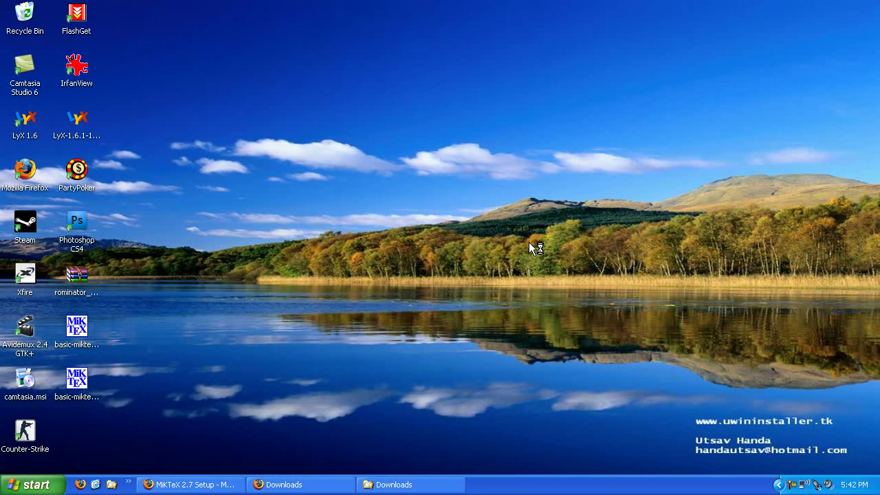
{"action": "left_click", "coordinate": [793, 486]}
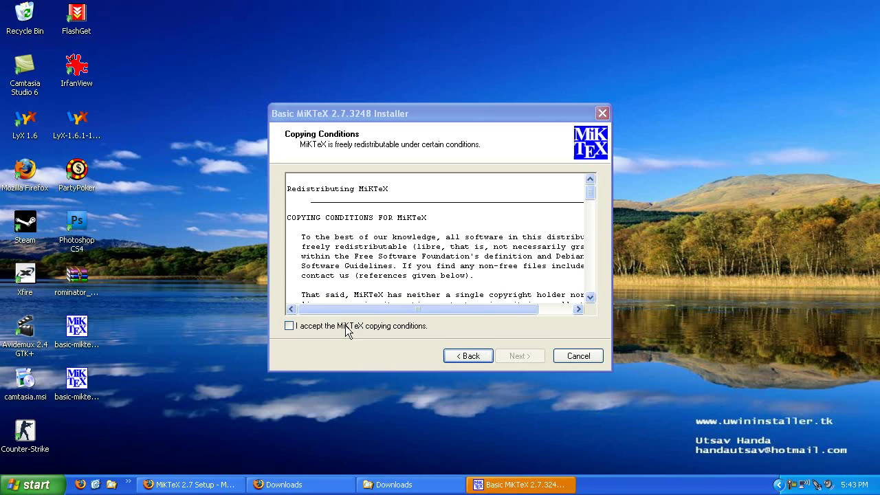
Step: Accept the MiKTeX copying conditions, keep the shared install, and set on-the-fly package installation to Yes
{"action": "left_click", "coordinate": [324, 327]}
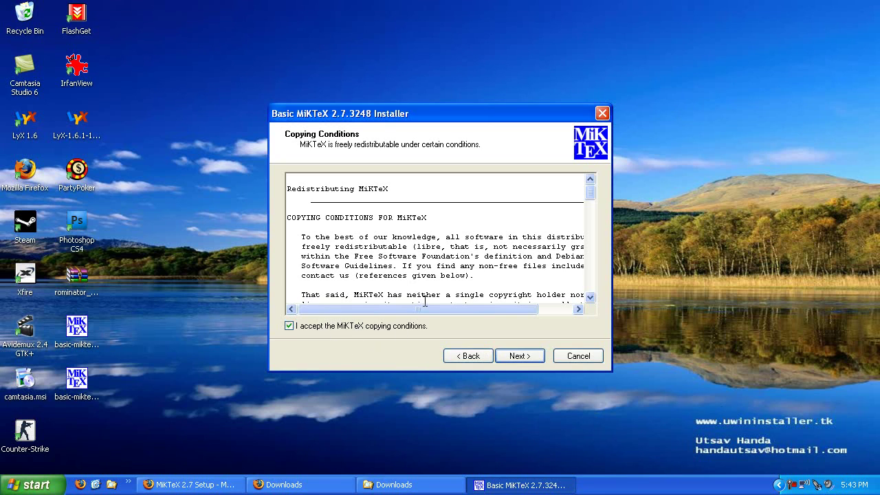
{"action": "left_click_drag", "start_coordinate": [429, 309], "coordinate": [473, 371]}
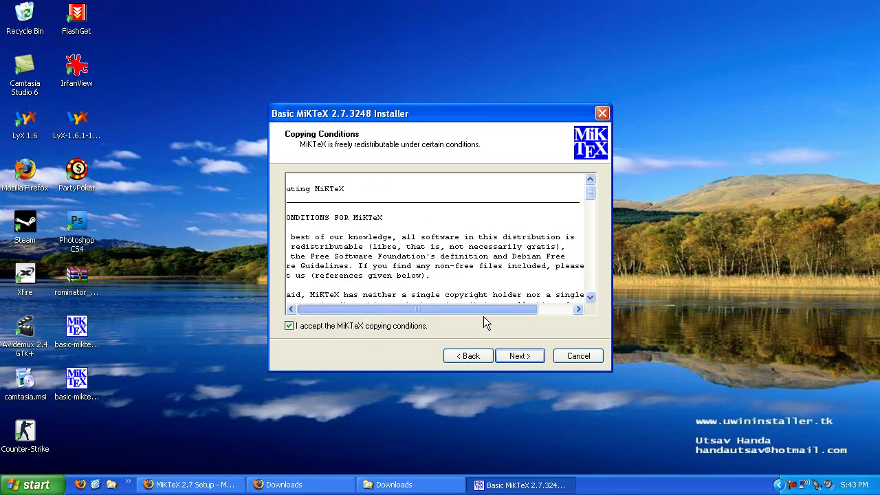
{"action": "left_click", "coordinate": [534, 355]}
{"action": "left_click", "coordinate": [530, 356]}
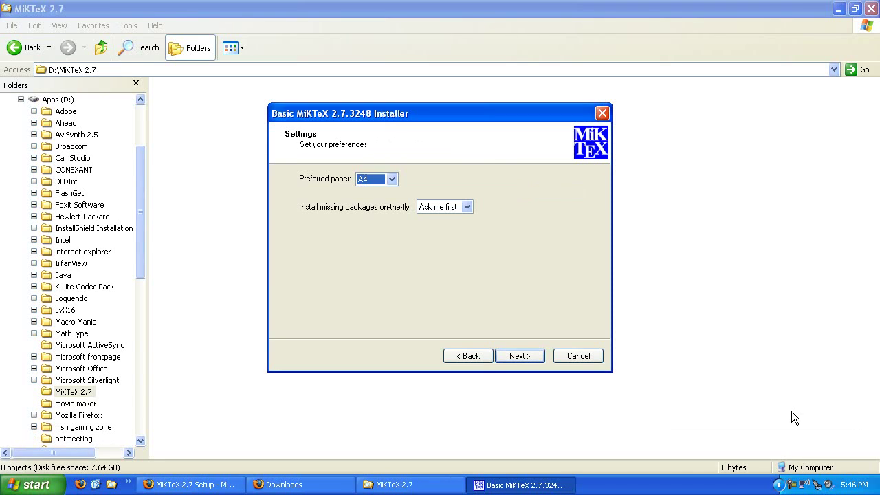
{"action": "left_click", "coordinate": [460, 214]}
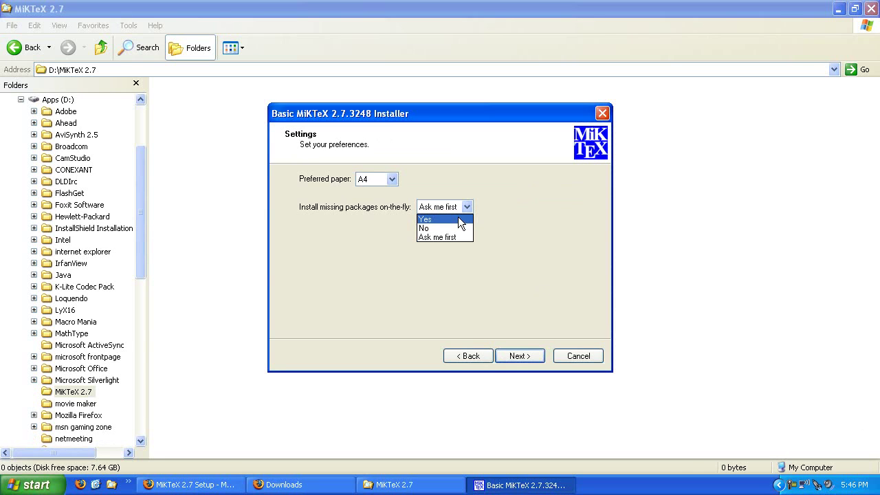
{"action": "left_click", "coordinate": [458, 219]}
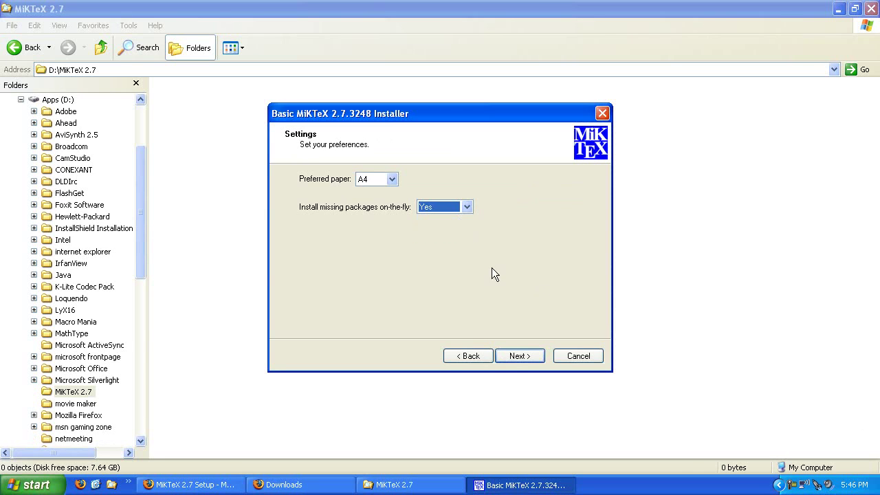
{"action": "left_click", "coordinate": [518, 356]}
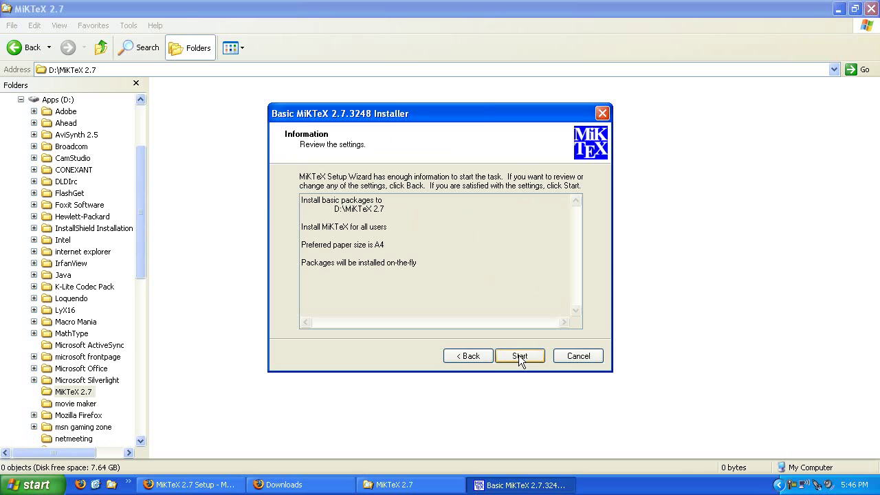
Step: Run the Basic MiKTeX 2.7 installation to completion and close the setup wizard
{"action": "left_click", "coordinate": [518, 356]}
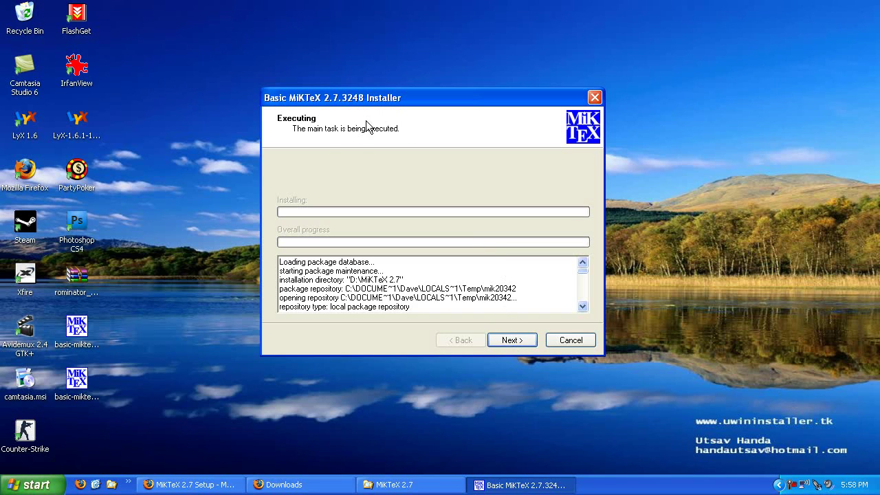
{"action": "left_click", "coordinate": [512, 340]}
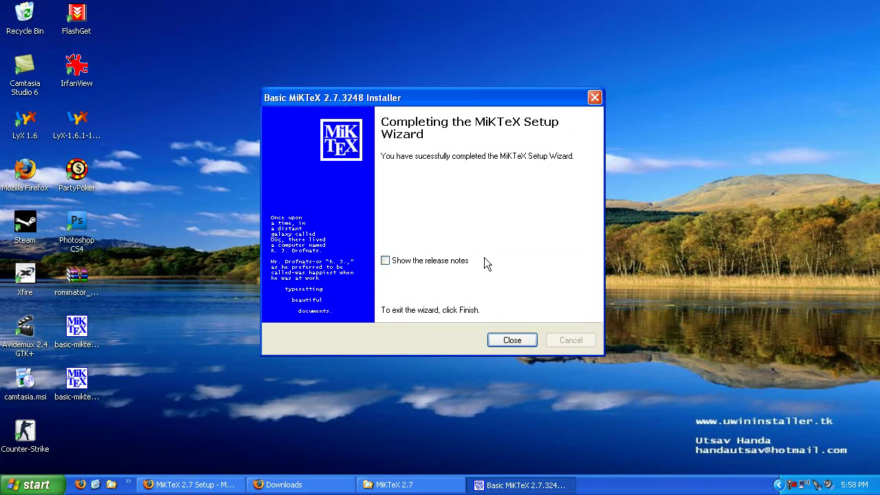
{"action": "left_click", "coordinate": [512, 341]}
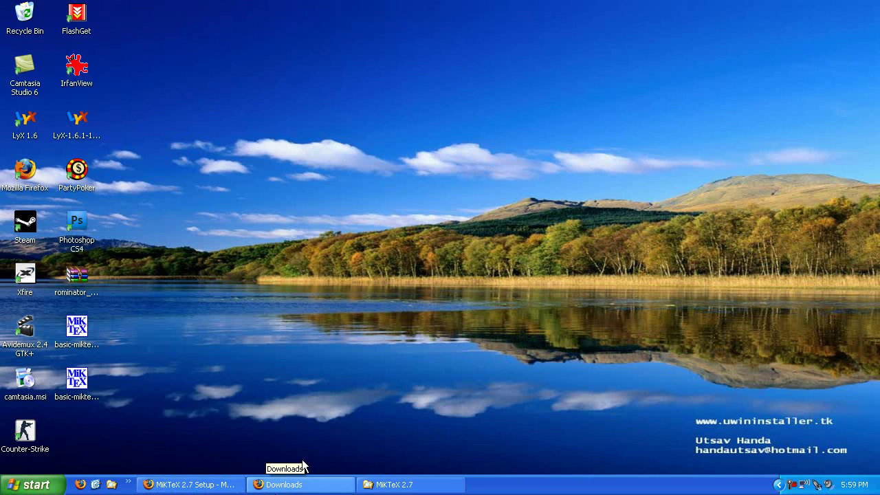
Step: Run LyX-1.6.1-1-Installer.exe from the Firefox Downloads list, then hide the list
{"action": "left_click", "coordinate": [229, 488]}
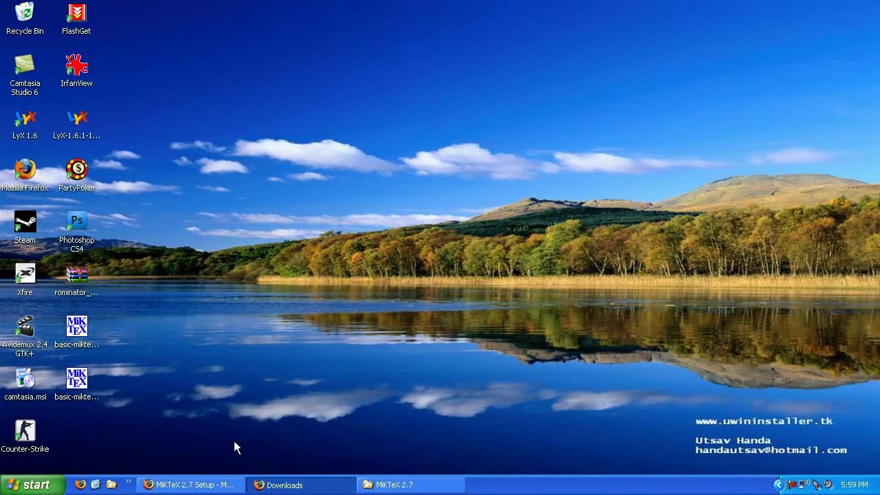
{"action": "left_click", "coordinate": [270, 490]}
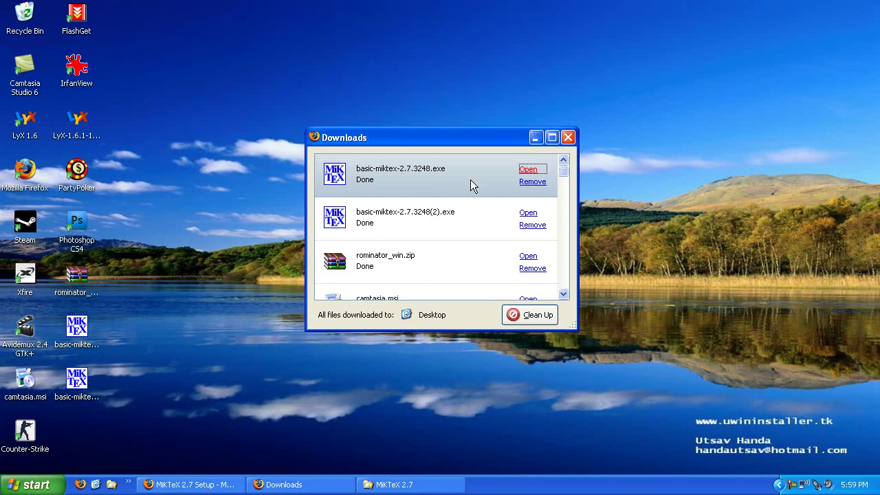
{"action": "scroll", "coordinate": [486, 213], "scroll_direction": "down", "scroll_amount": 1}
{"action": "scroll", "coordinate": [485, 215], "scroll_direction": "down", "scroll_amount": 1}
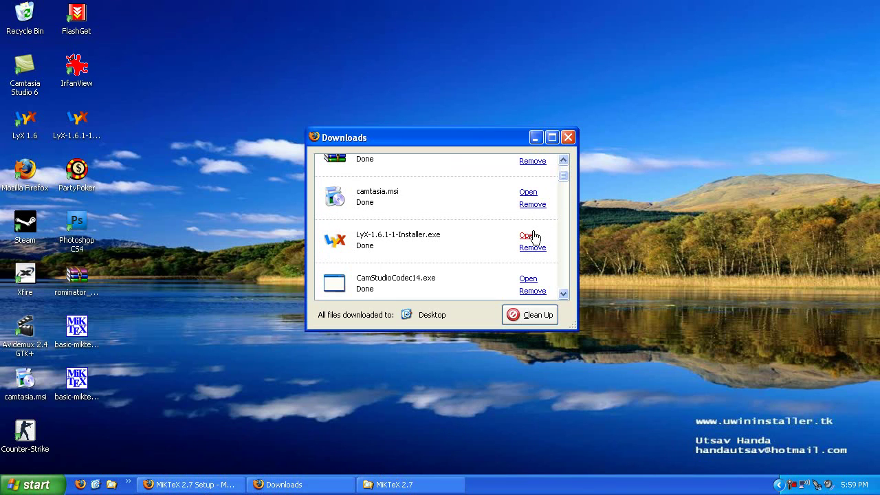
{"action": "left_click", "coordinate": [534, 236]}
{"action": "left_click", "coordinate": [422, 267]}
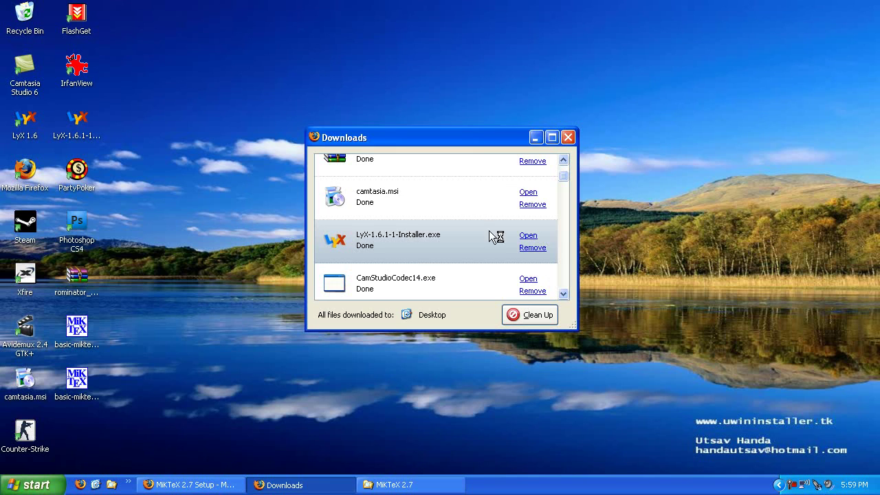
{"action": "left_click", "coordinate": [535, 137]}
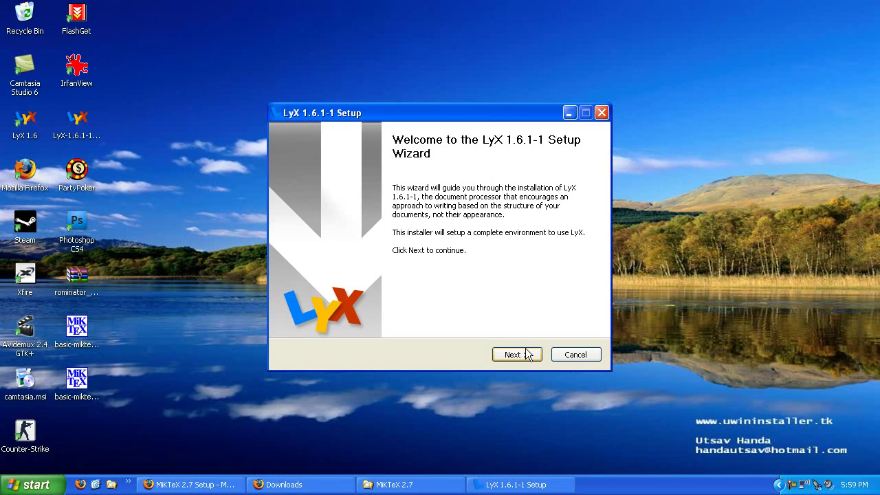
Step: Accept the LyX licence, install for all users, and keep reinstalling the program files
{"action": "left_click", "coordinate": [527, 354]}
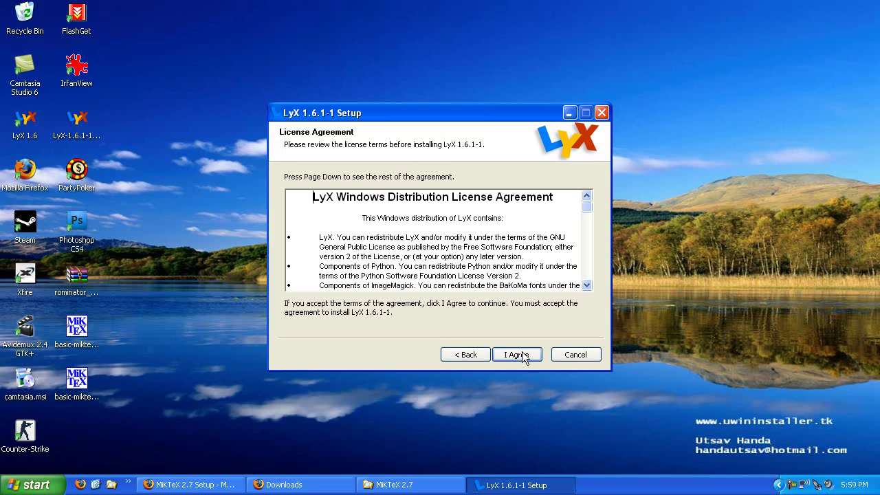
{"action": "left_click", "coordinate": [517, 356]}
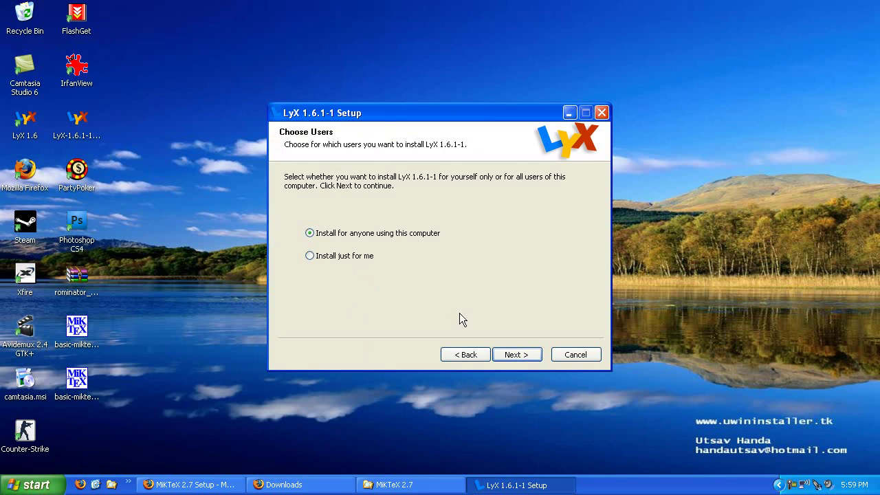
{"action": "left_click", "coordinate": [540, 358]}
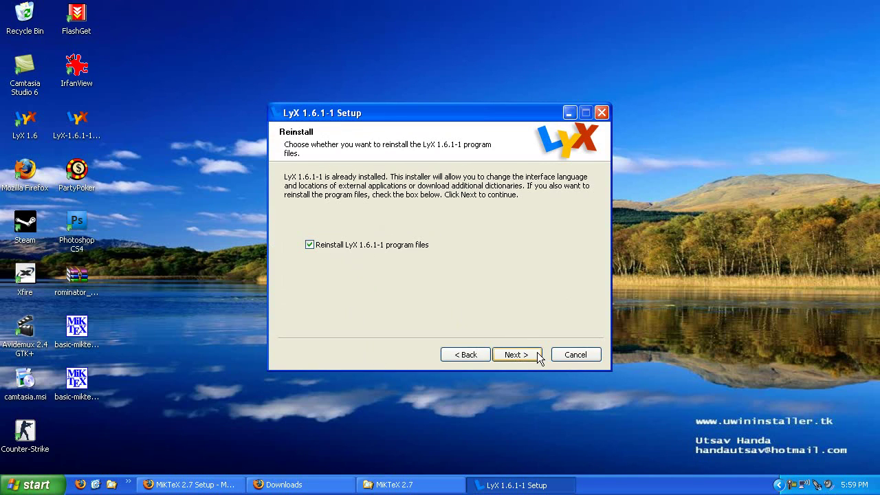
{"action": "left_click", "coordinate": [539, 356]}
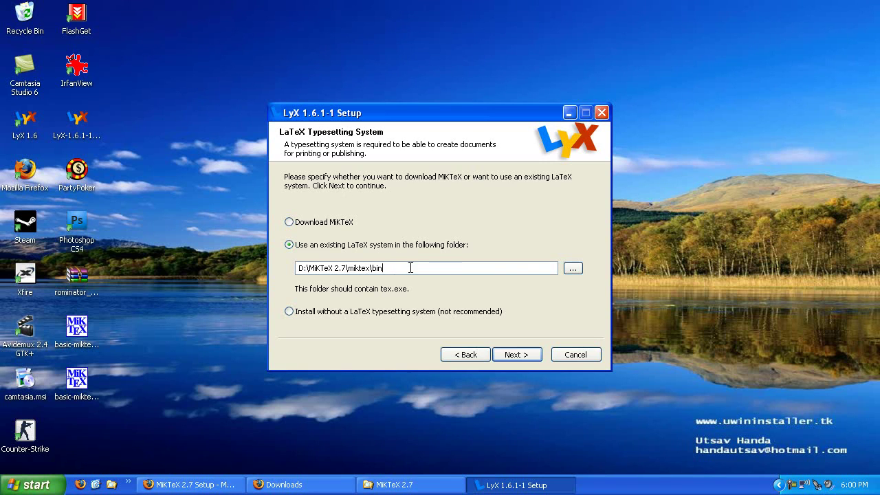
Step: Point LyX at the existing LaTeX system in D:\MiKTeX 2.7\miktex\bin
{"action": "left_click", "coordinate": [573, 268]}
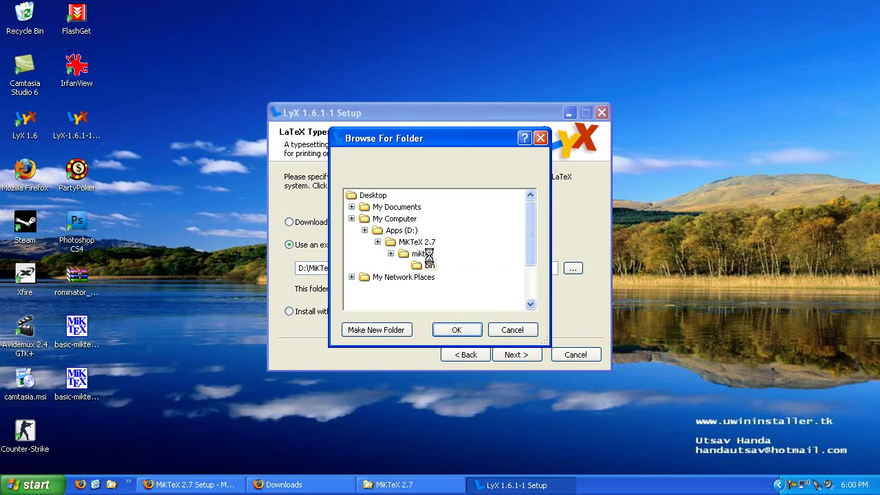
{"action": "left_click", "coordinate": [514, 330]}
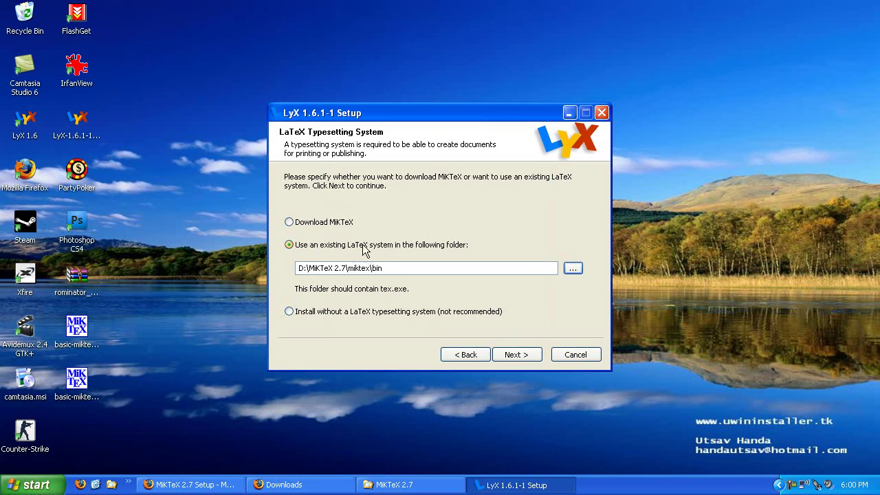
{"action": "left_click", "coordinate": [509, 354]}
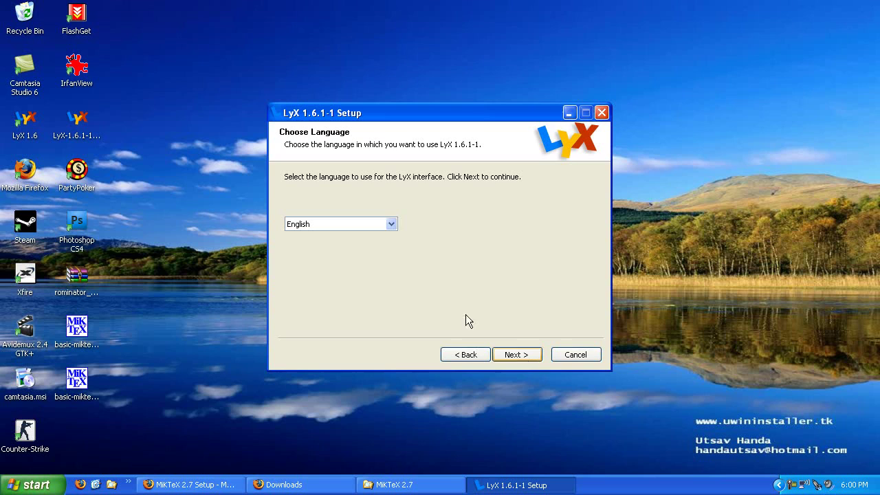
Step: Keep English as the interface language, add the English dictionary, and install into D:\LyX16
{"action": "left_click", "coordinate": [395, 227]}
{"action": "left_click", "coordinate": [512, 351]}
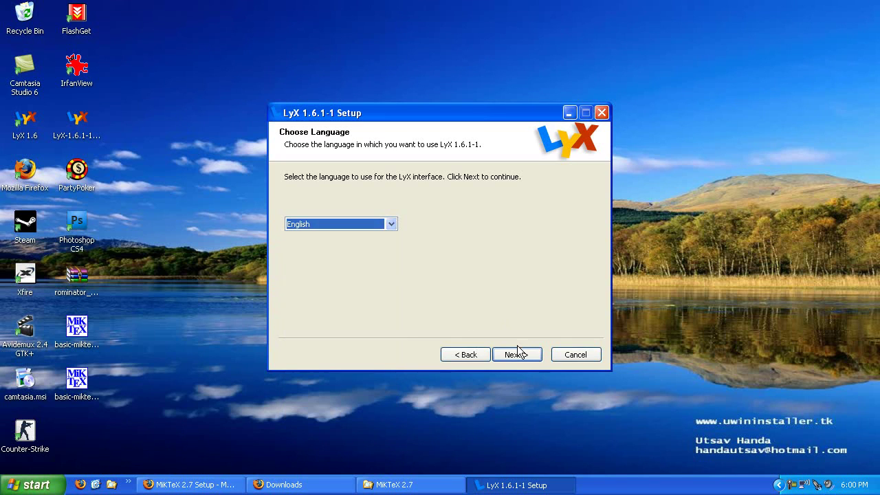
{"action": "scroll", "coordinate": [466, 246], "scroll_direction": "down", "scroll_amount": 3}
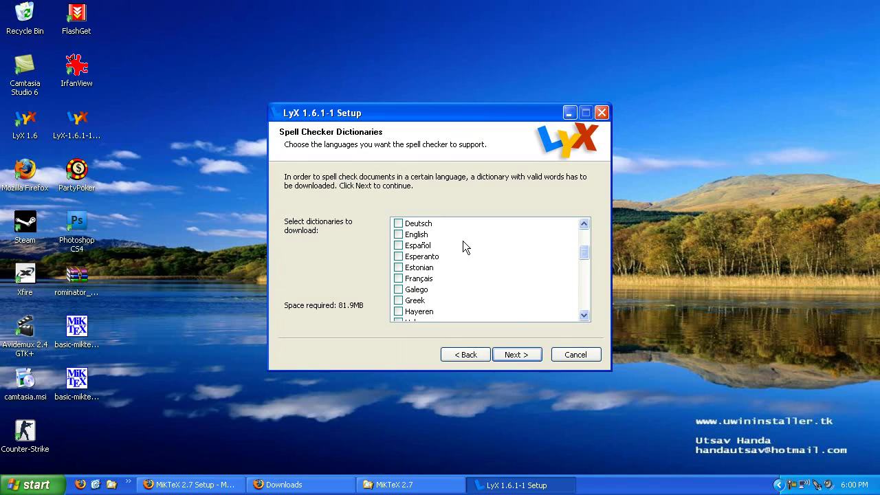
{"action": "left_click", "coordinate": [400, 236]}
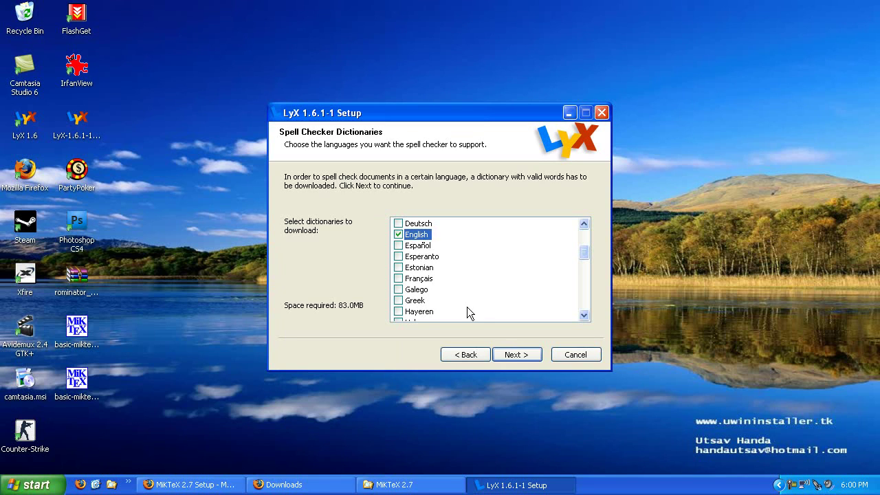
{"action": "left_click", "coordinate": [512, 355]}
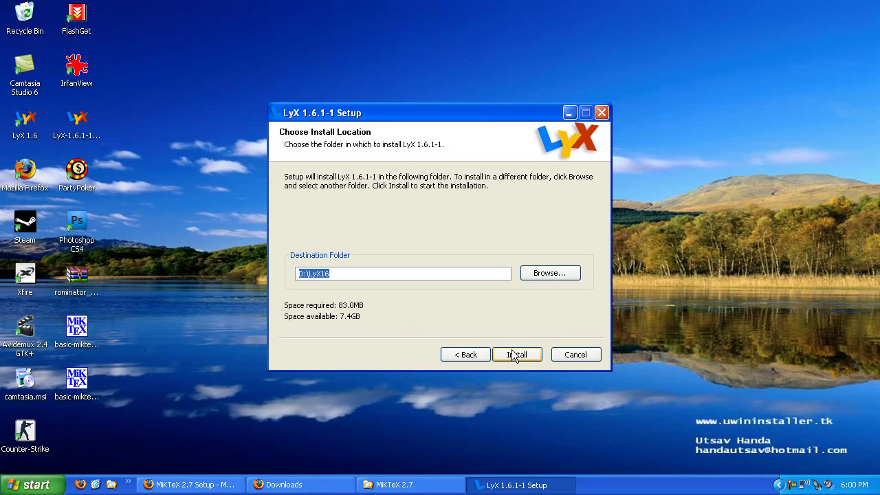
{"action": "left_click", "coordinate": [513, 354]}
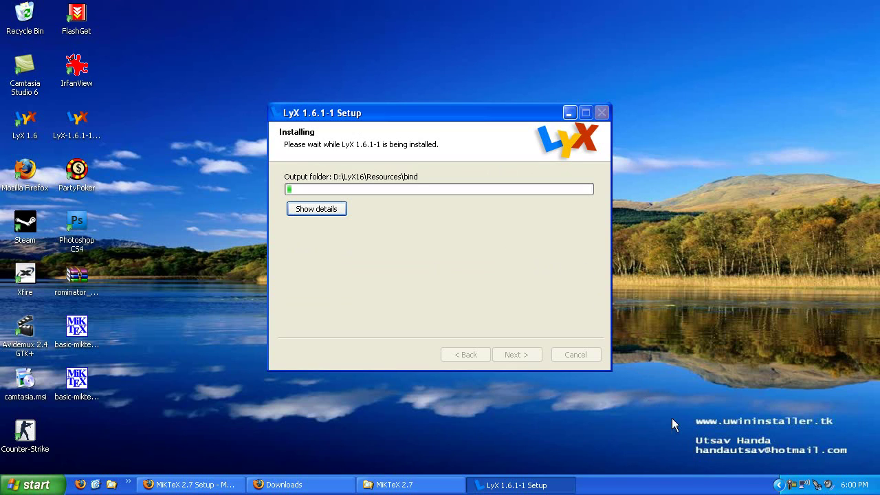
Step: Accept the English Aspell dictionary licence and let LyX 1.6.1-1 finish installing
{"action": "left_click", "coordinate": [795, 485]}
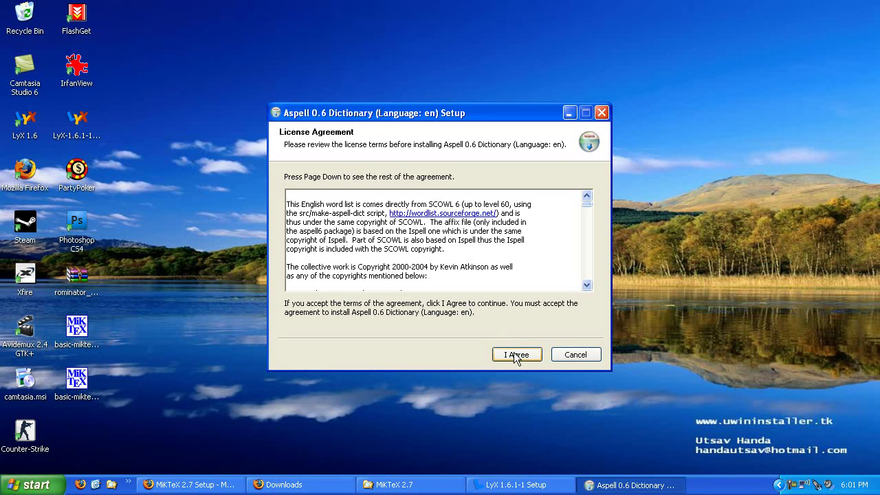
{"action": "left_click", "coordinate": [516, 353]}
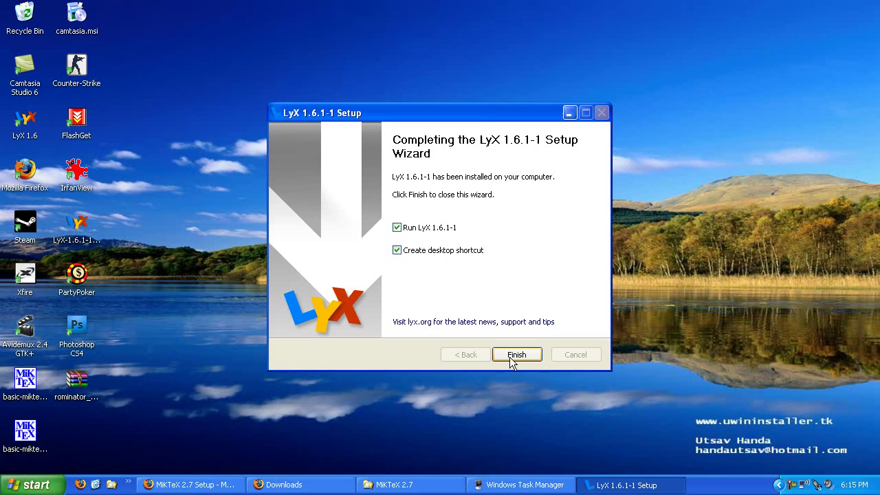
Step: Finish the LyX Setup wizard with Run LyX and desktop shortcut options enabled
{"action": "left_click", "coordinate": [515, 355]}
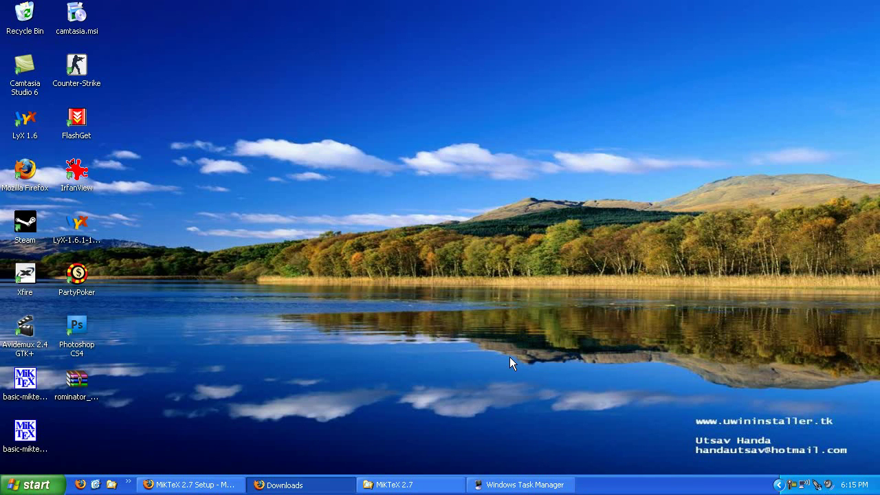